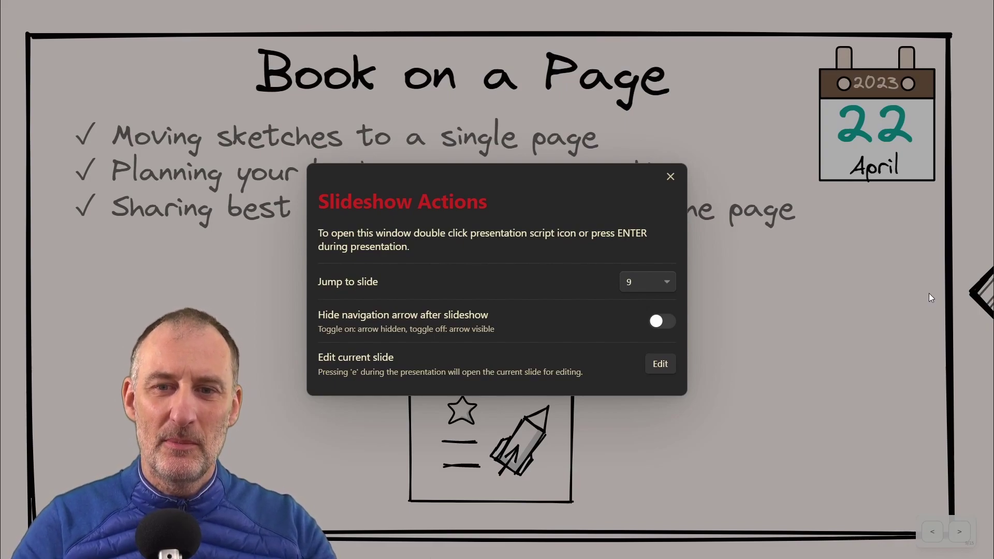
Step: Jump to slide 14, then back to slide 5, Map out your workflow, from the slide list
click(663, 281)
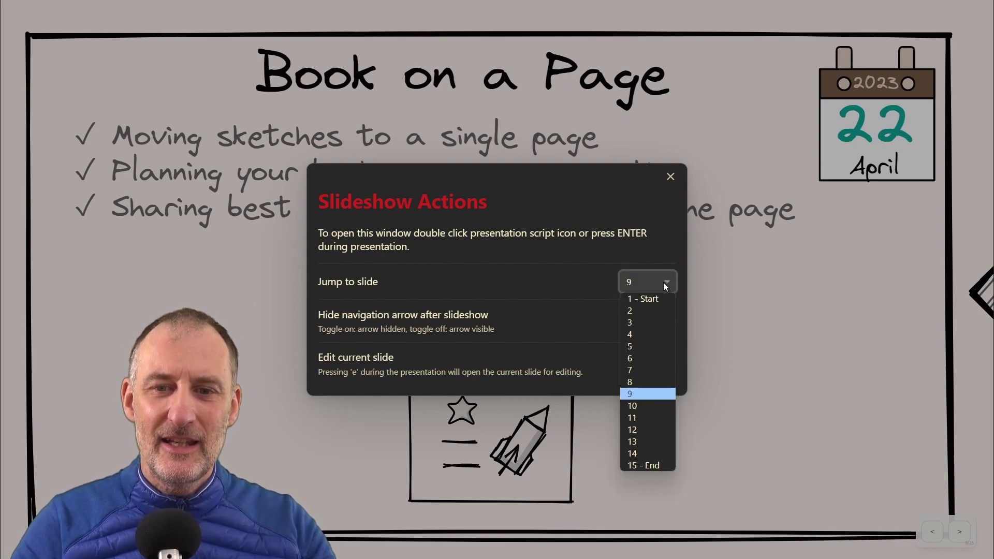
click(655, 454)
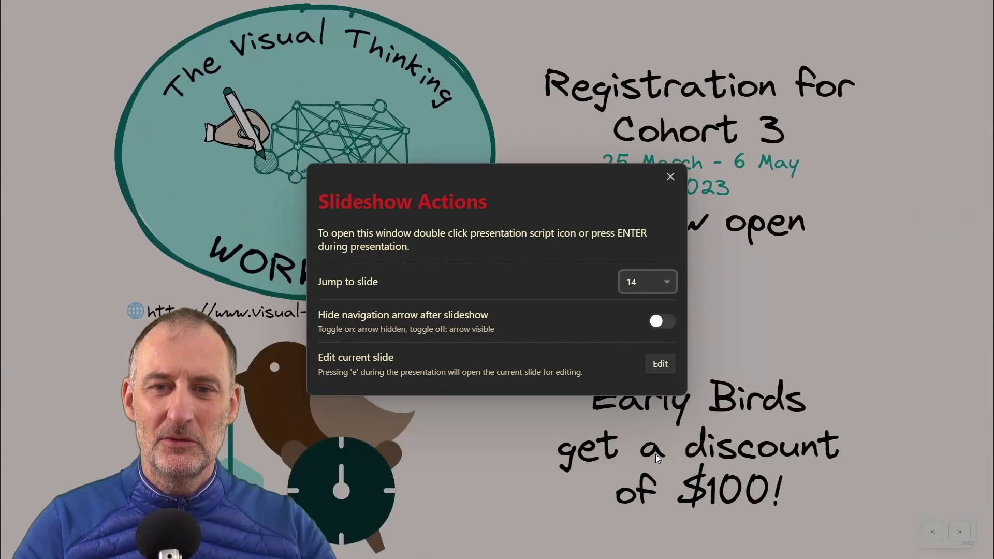
click(641, 284)
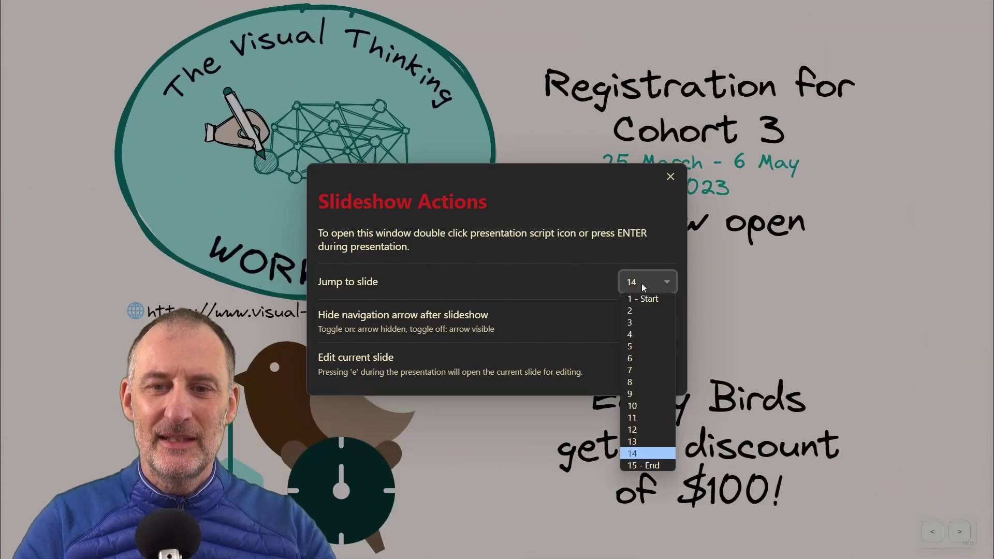
click(639, 341)
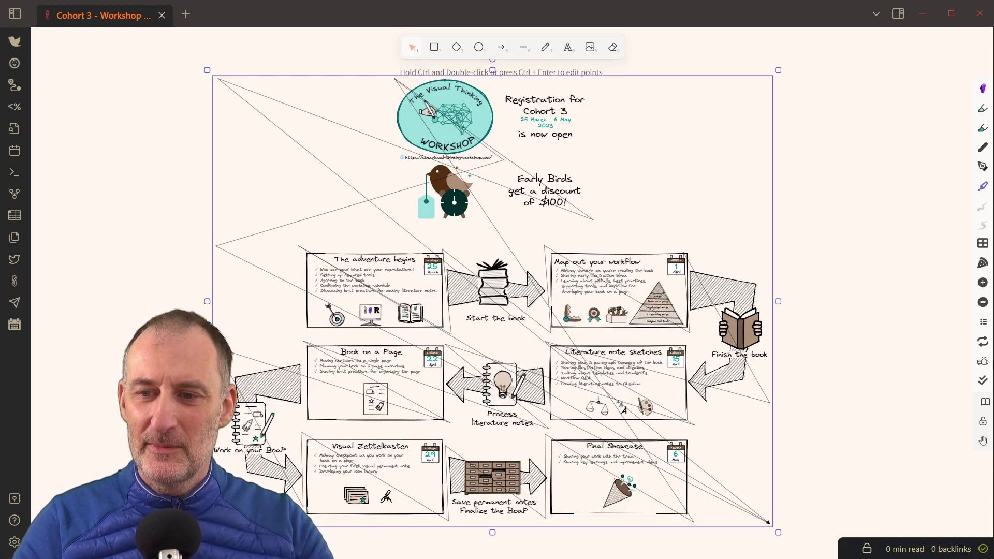
Step: Start the slideshow with Slideshow Actions open, beginning on the registration banner slide
double_click(986, 368)
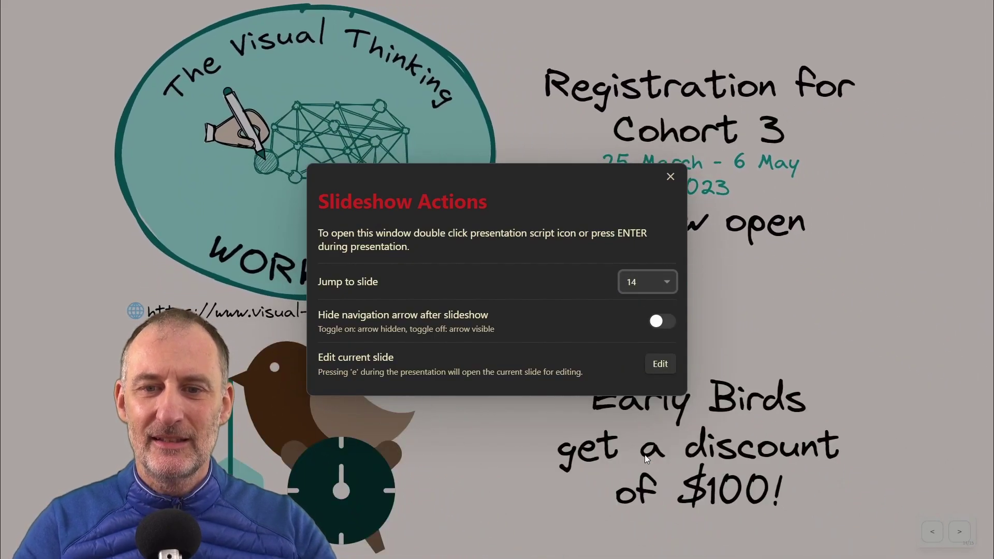
Step: Edit the current slide and nudge the path's top-left point up-left to reframe the registration banner
click(656, 364)
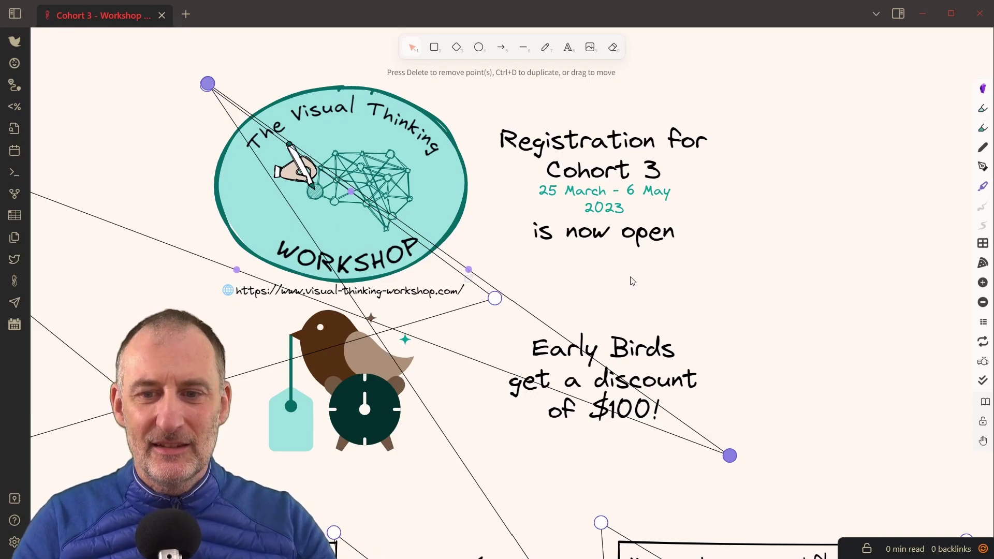
mouse_move(730, 458)
mouse_down()
mouse_move(722, 466)
mouse_move(737, 450)
mouse_move(717, 466)
mouse_up()
key(Escape)
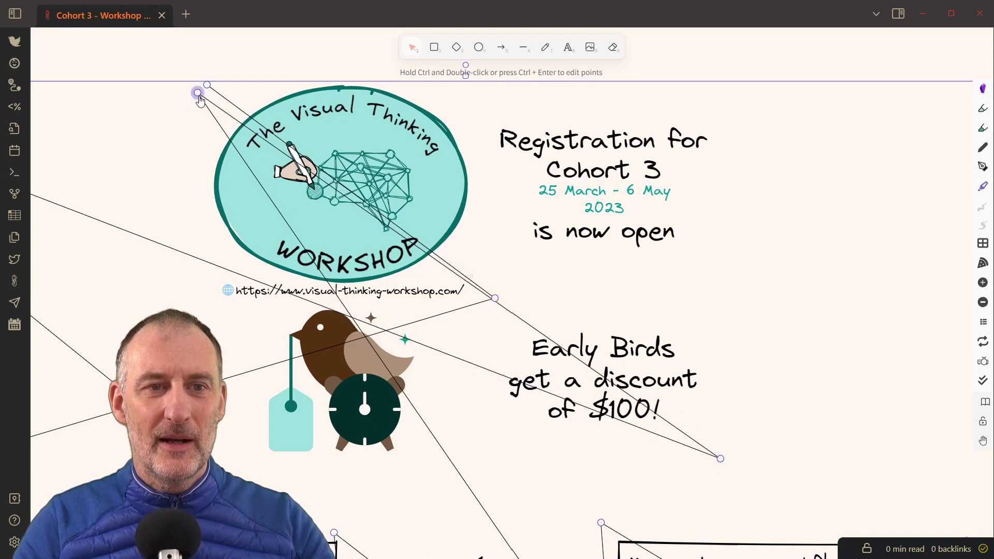
drag(198, 95, 201, 97)
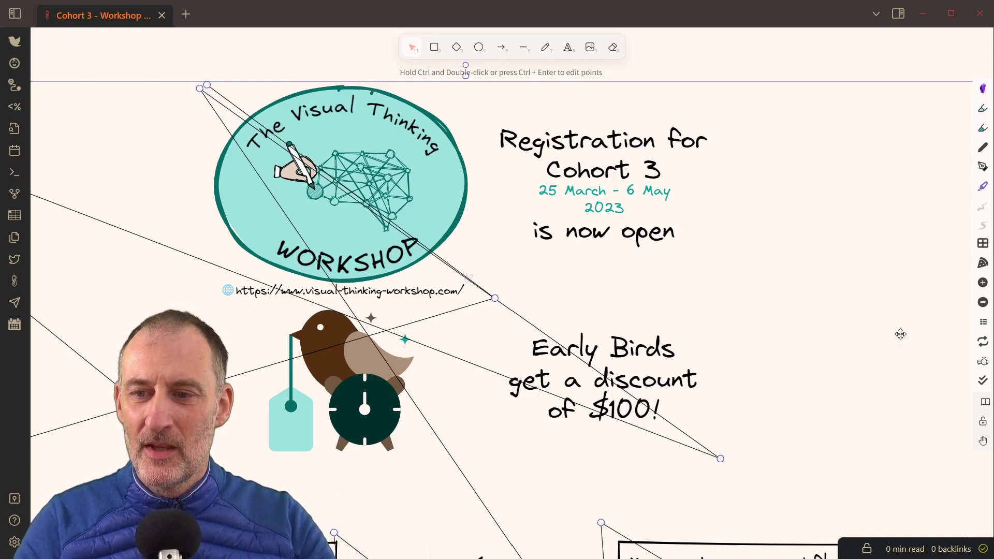
Step: Run the slideshow and exit back to the full roadmap with the path line hidden
click(982, 364)
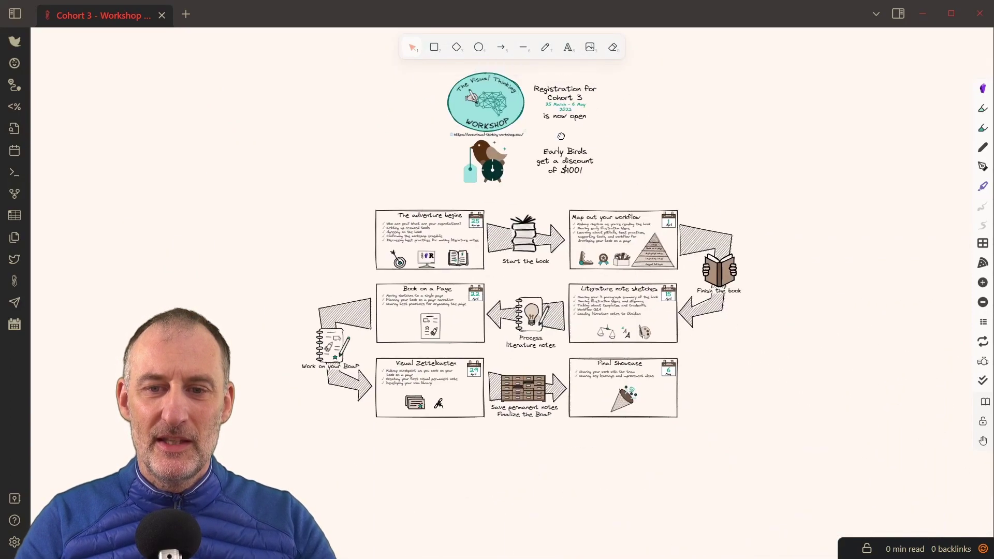
Step: Unlock the whole roadmap diagram through its context menu, then recentre the canvas
drag(173, 90, 874, 491)
click(717, 414)
right_click(707, 390)
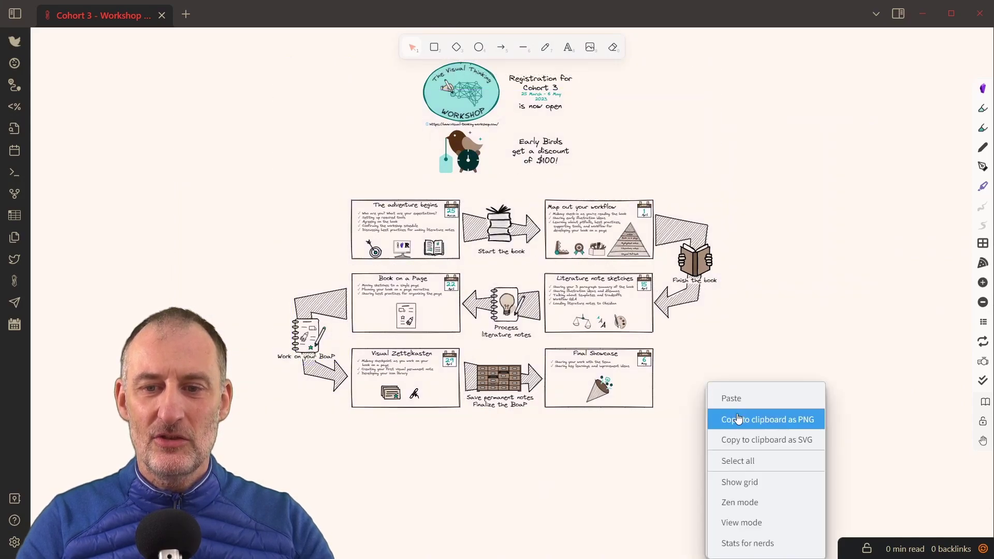
click(693, 348)
right_click(737, 346)
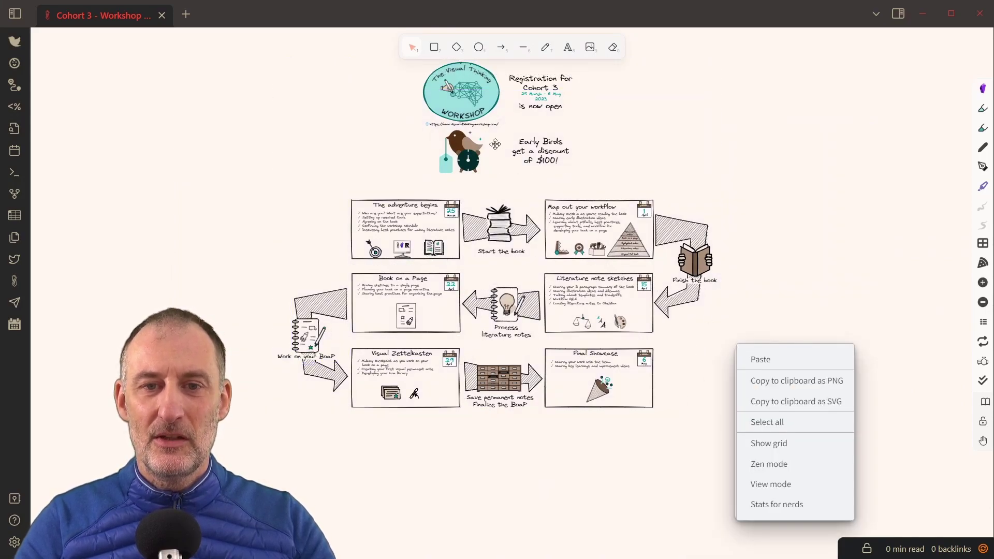
right_click(495, 145)
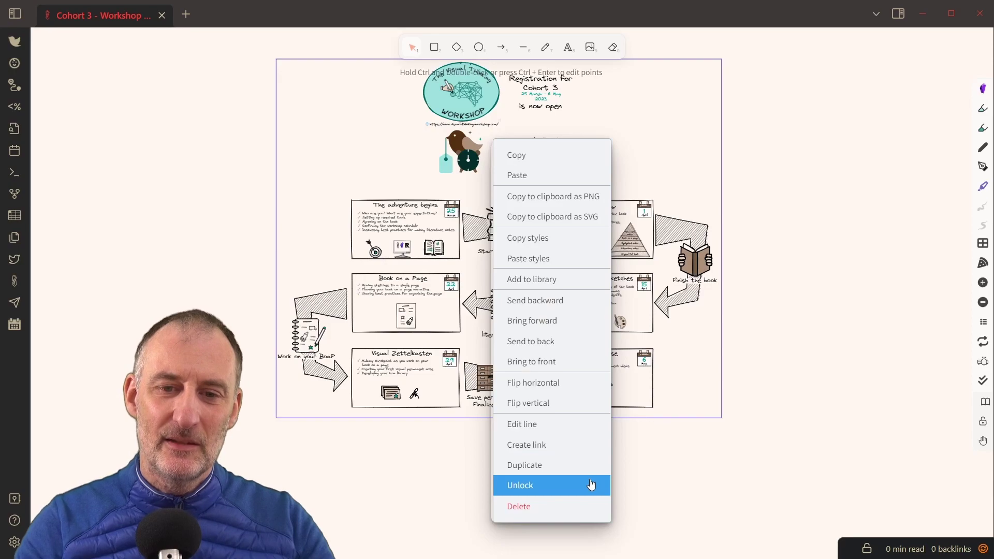
click(680, 502)
drag(730, 409, 755, 479)
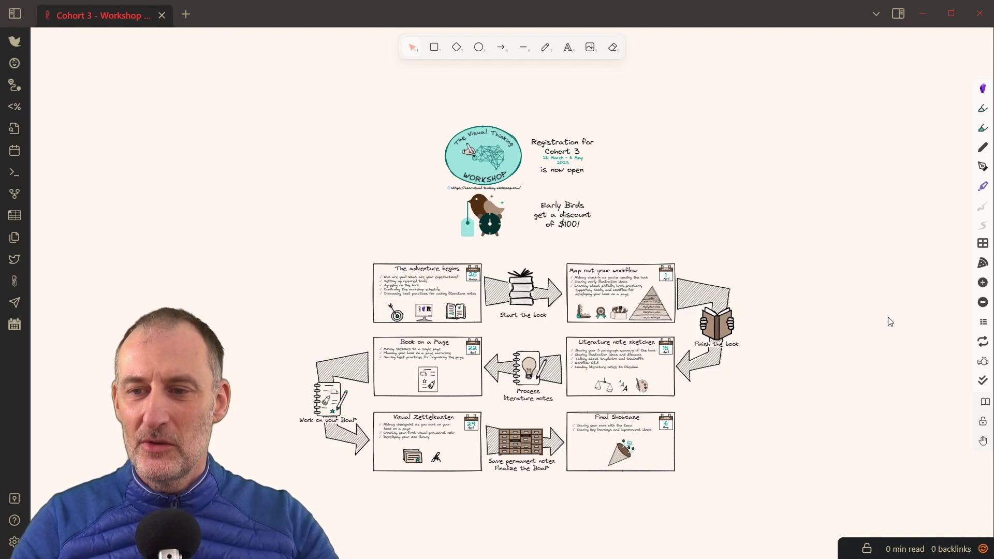
Step: Start the slideshow, go to slide 11 Visual Zettelkasten, and enable Hide navigation arrow after slideshow
click(983, 367)
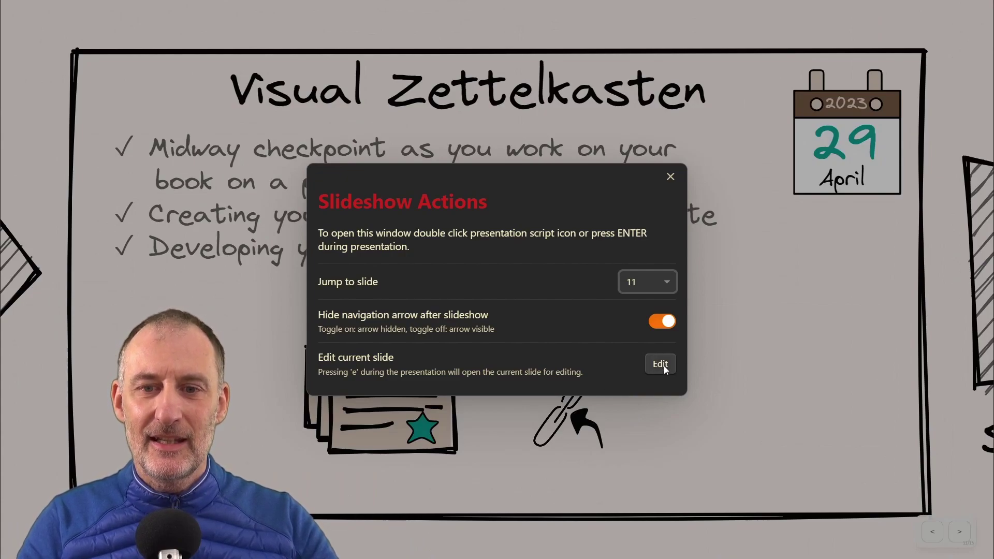
Step: Edit the Visual Zettelkasten slide and pull the path's bottom-right and top-left corners slightly inward
click(661, 365)
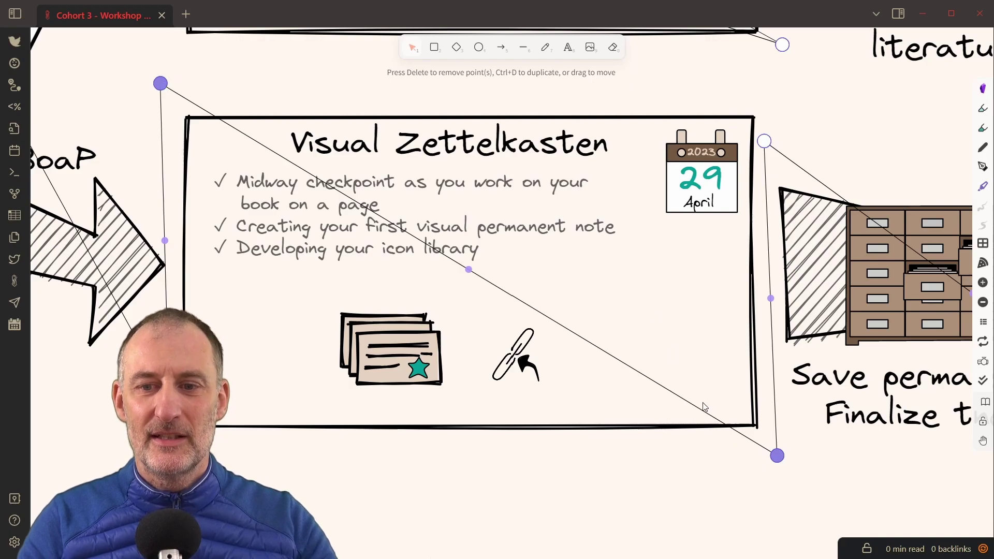
click(776, 486)
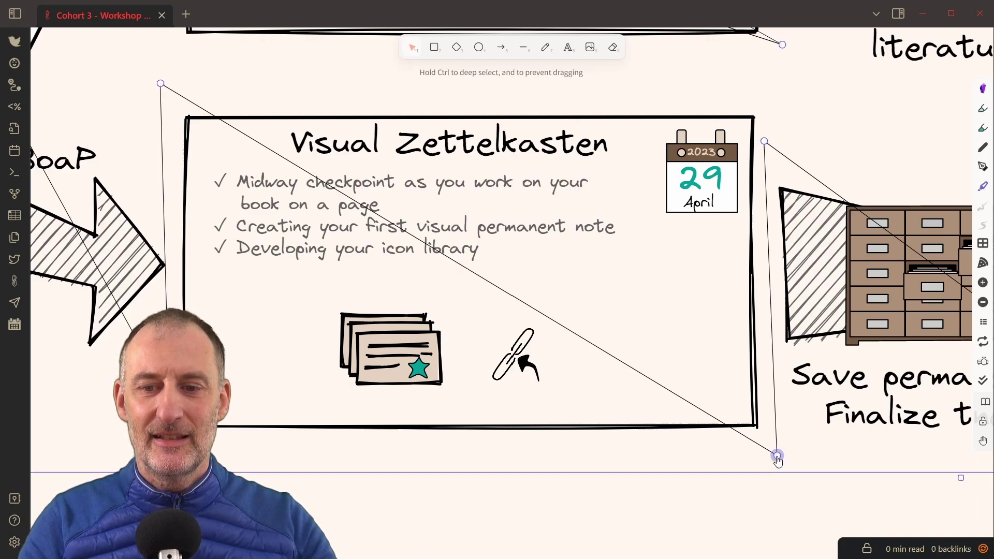
drag(777, 457, 769, 455)
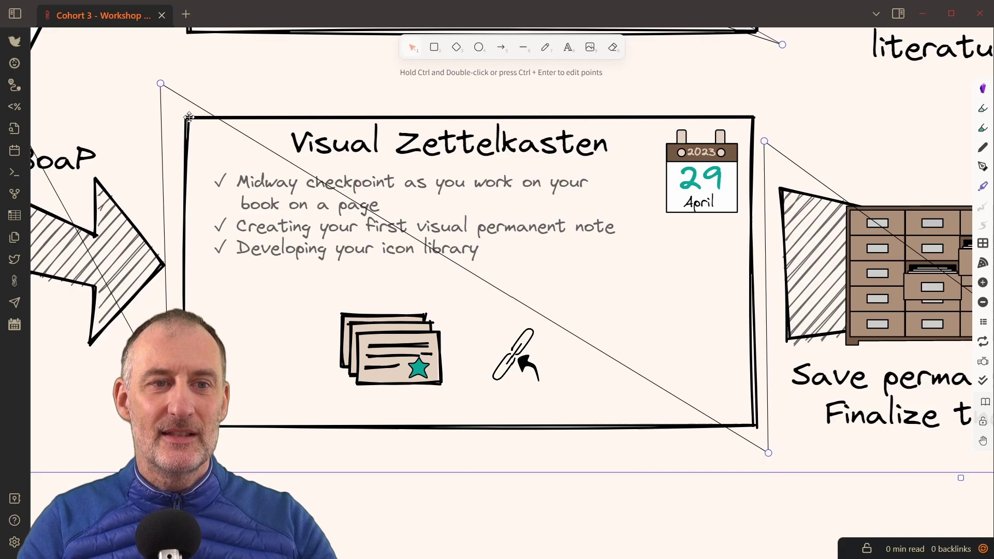
drag(164, 91, 170, 92)
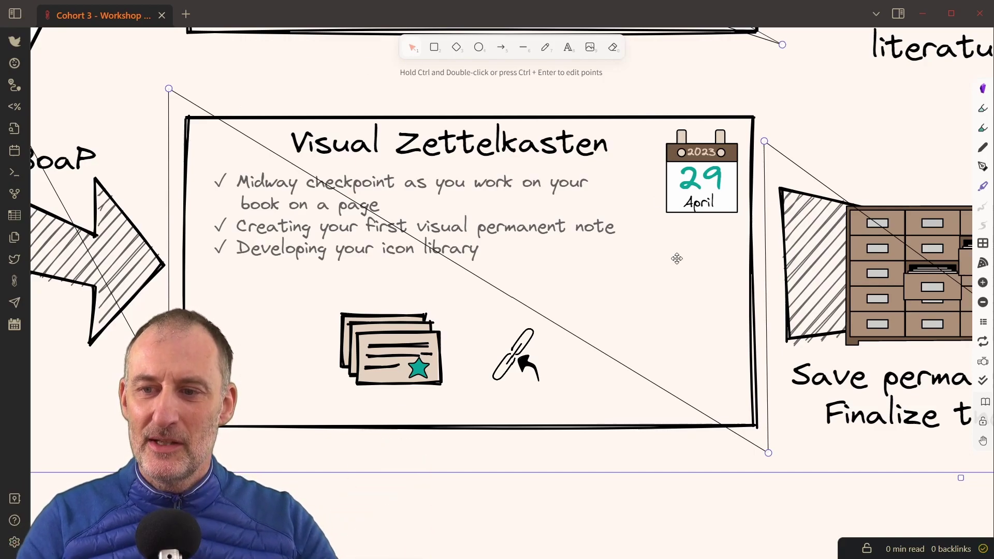
Step: Run the slideshow, exit from Slideshow Actions, and deselect the slide frame on the canvas
click(983, 363)
double_click(985, 366)
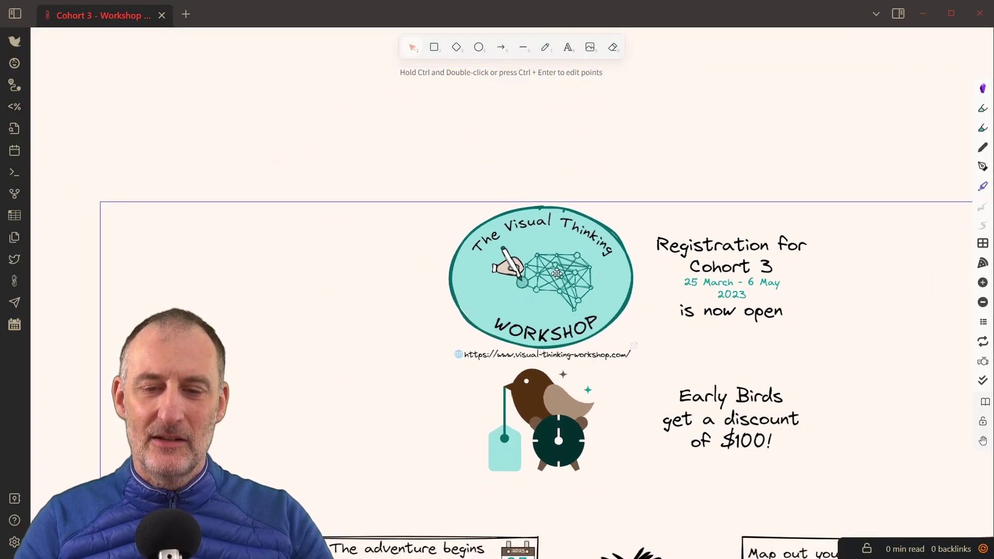
click(900, 391)
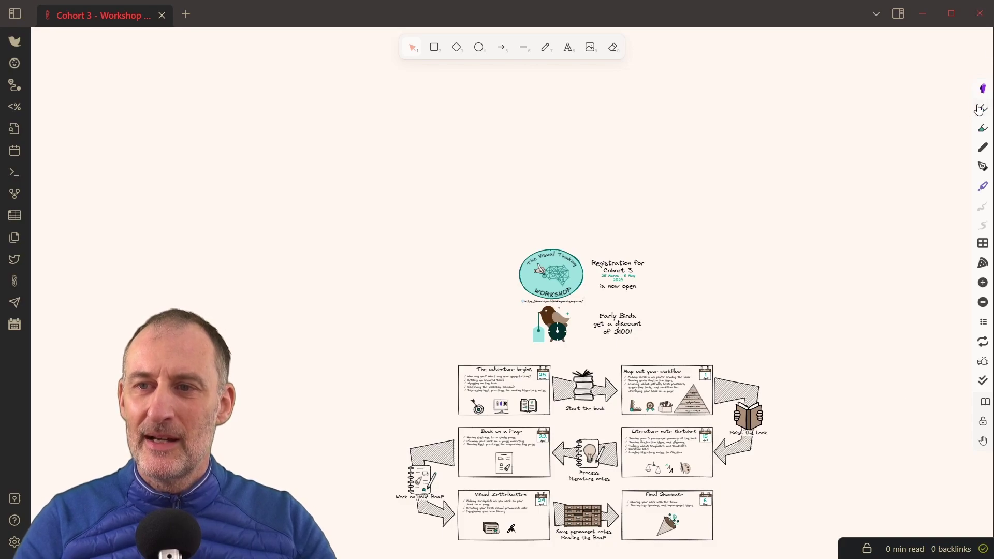
Step: Open the Script Engine library from the Excalidraw tools panel and scroll down to scripts like Slideshow
click(983, 89)
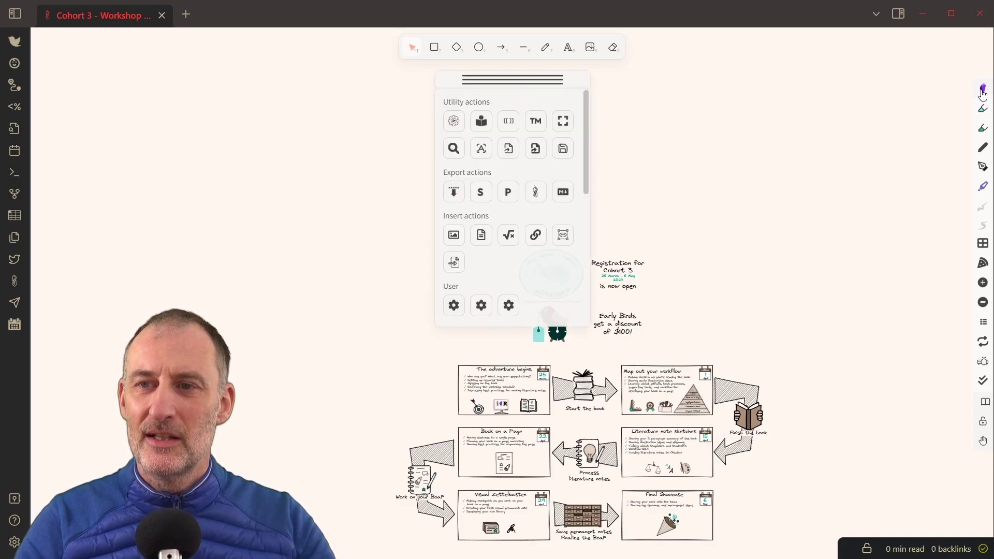
click(453, 122)
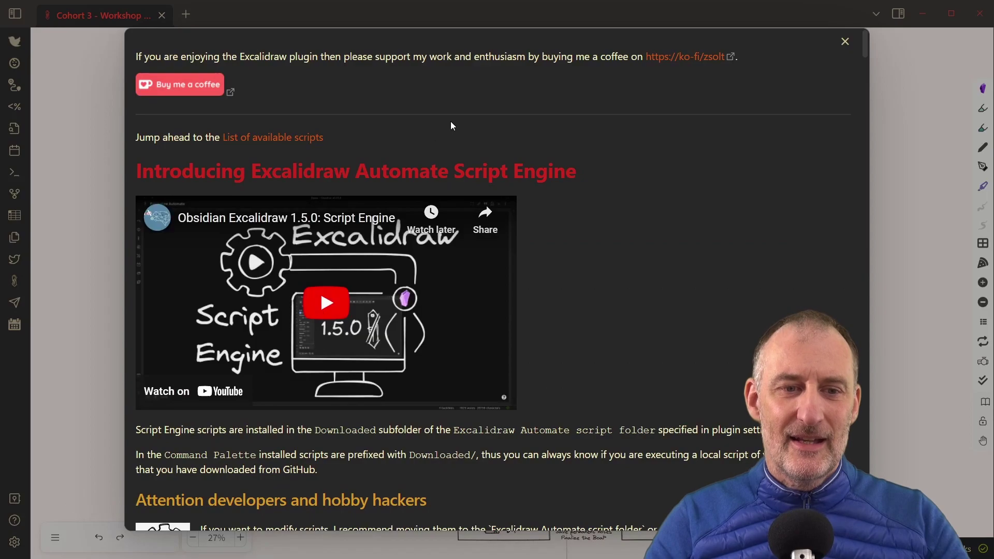
scroll(391, 217, down, 12)
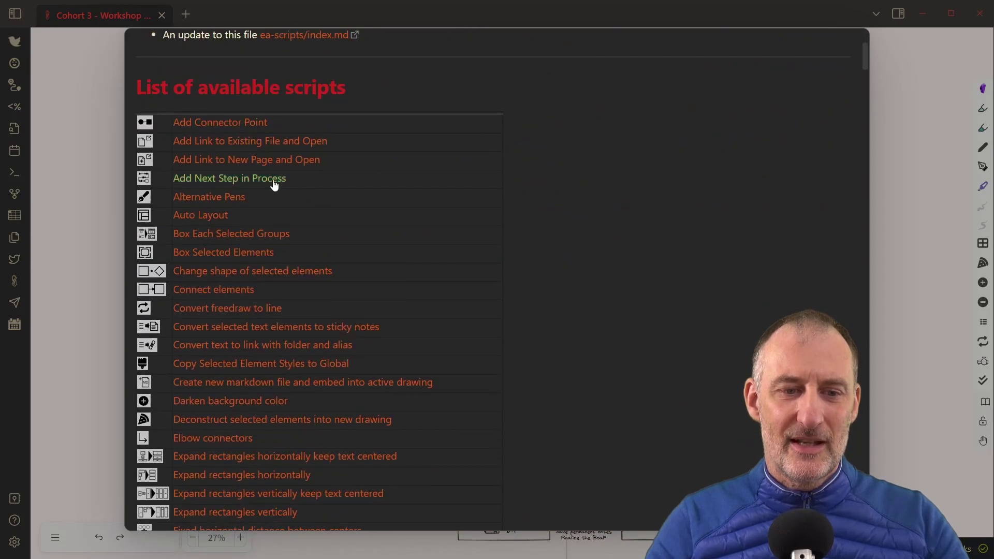
scroll(266, 365, down, 9)
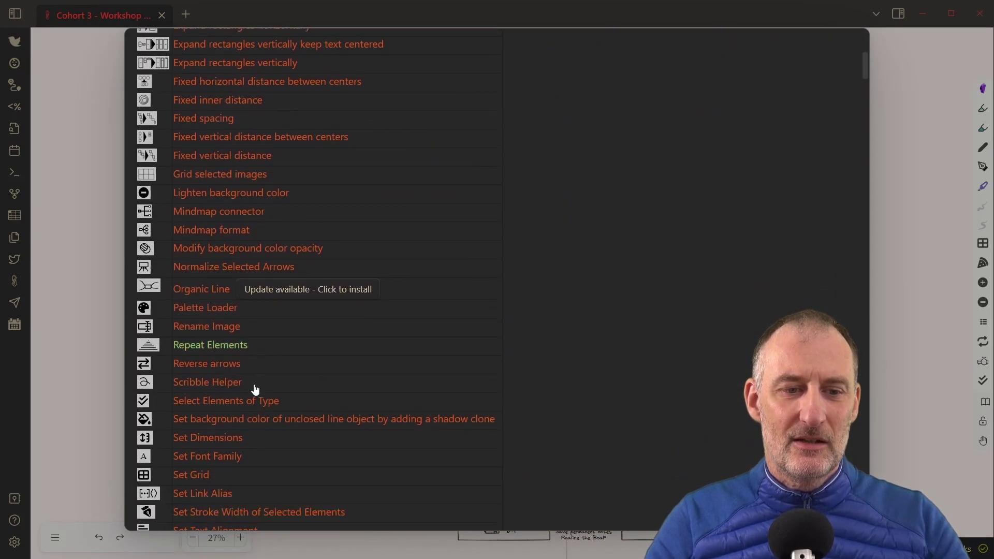
scroll(255, 390, down, 2)
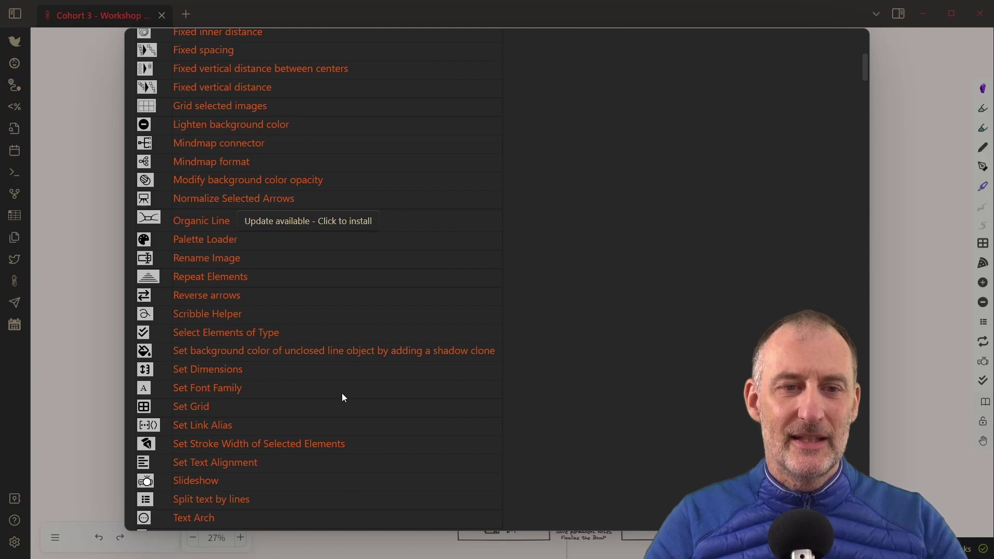